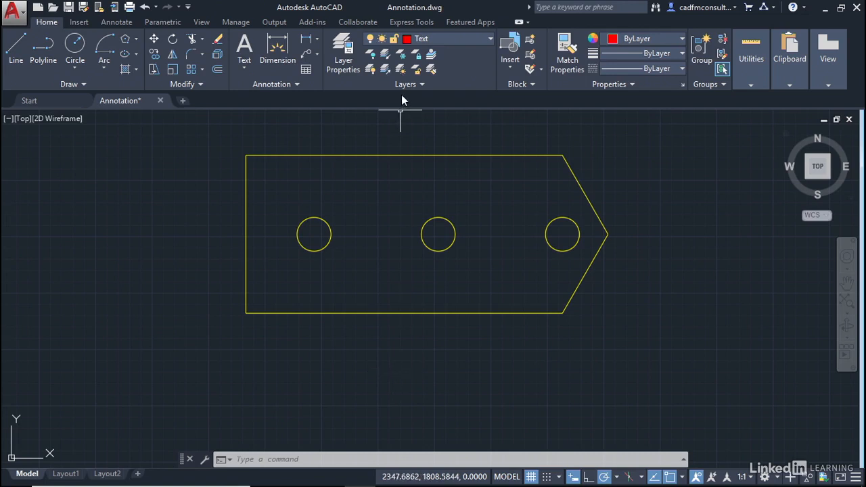
# Keep Text as the current layer and look through the annotation and text tools without starting text.
pyautogui.click(491, 39)
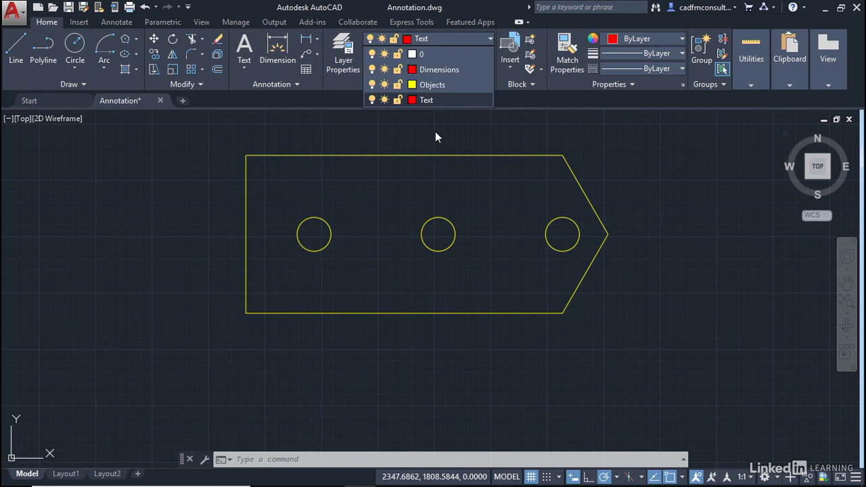
pyautogui.click(427, 100)
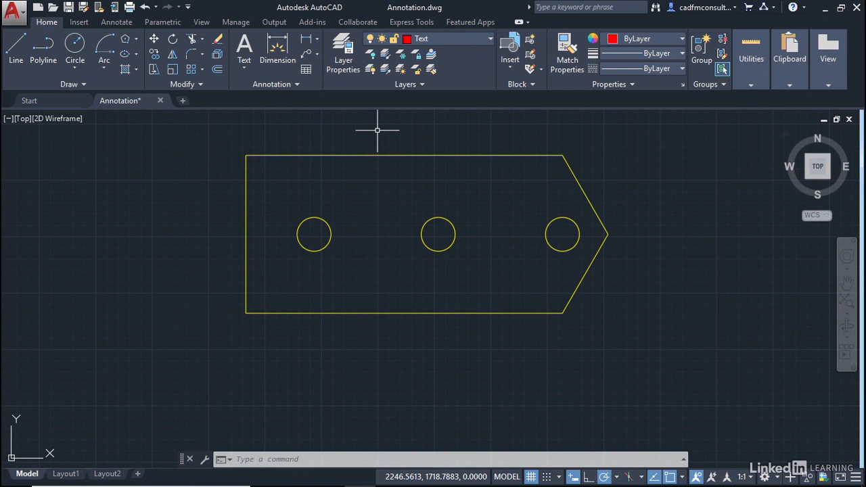
pyautogui.click(116, 22)
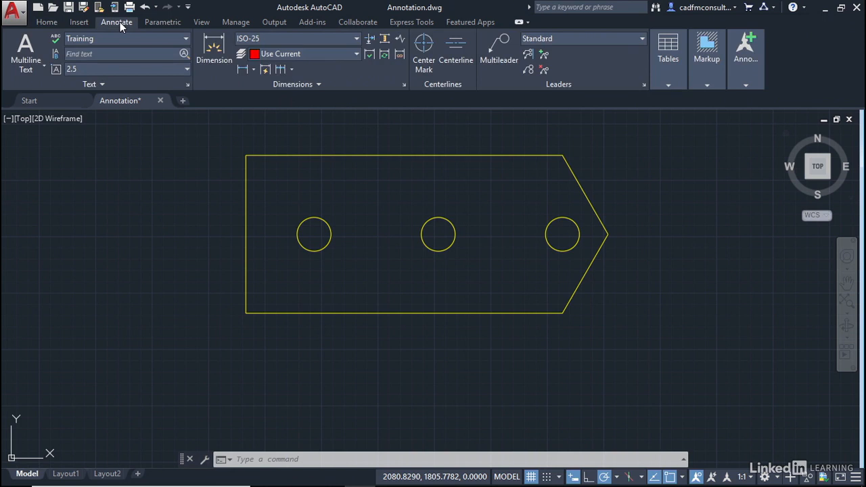
pyautogui.click(43, 66)
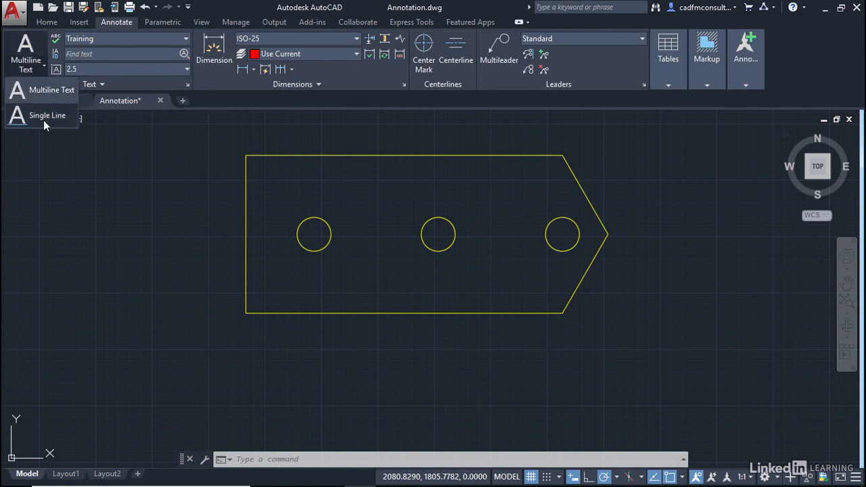
pyautogui.click(111, 68)
pyautogui.click(46, 23)
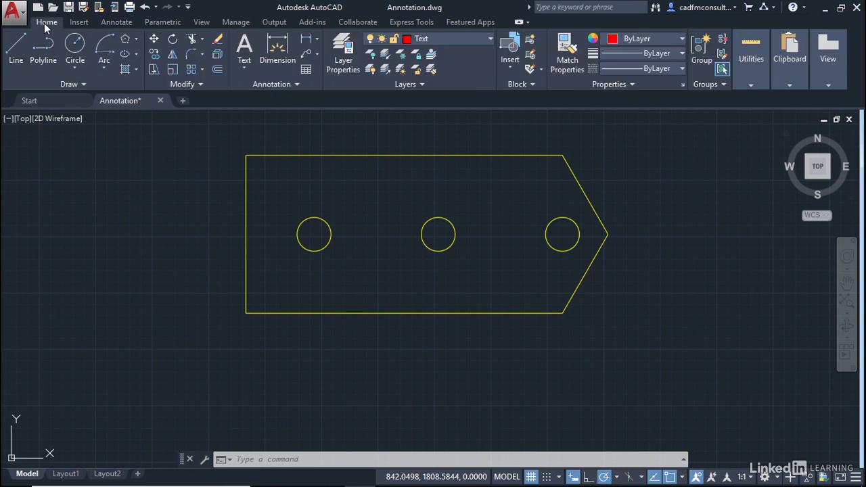
pyautogui.click(245, 73)
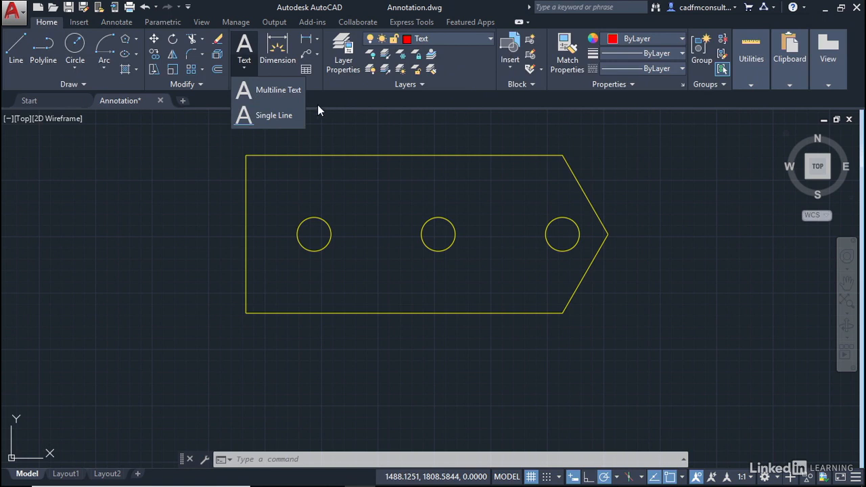
pyautogui.click(290, 154)
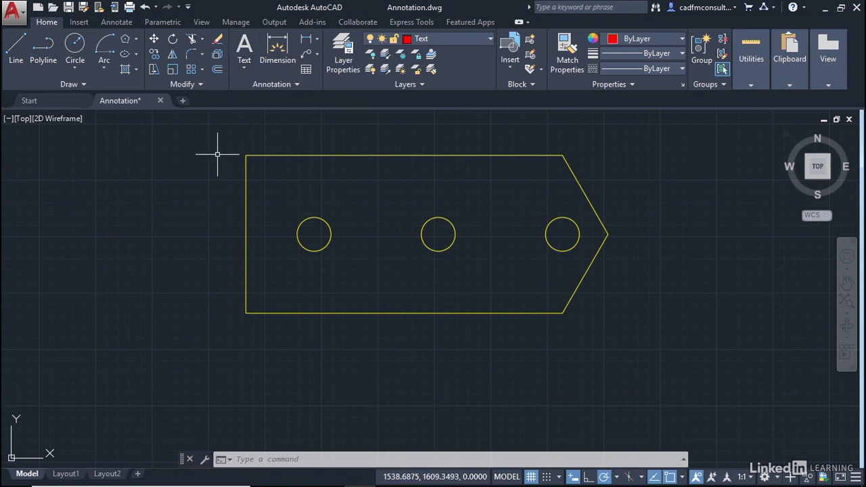
# Make Training the current text style and bring up the text creation choices.
pyautogui.click(296, 84)
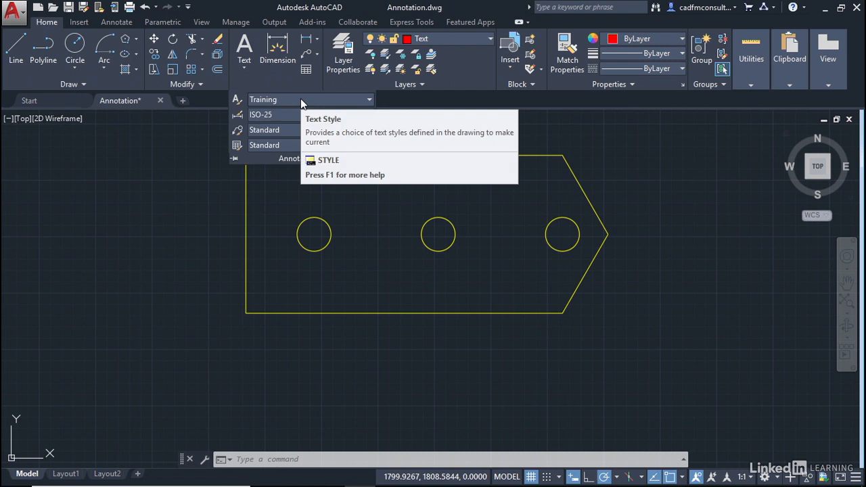
pyautogui.click(369, 100)
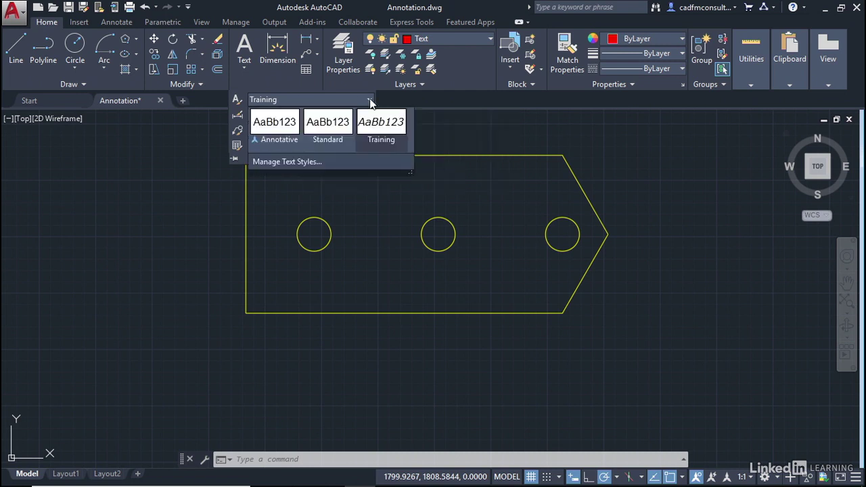
pyautogui.click(383, 146)
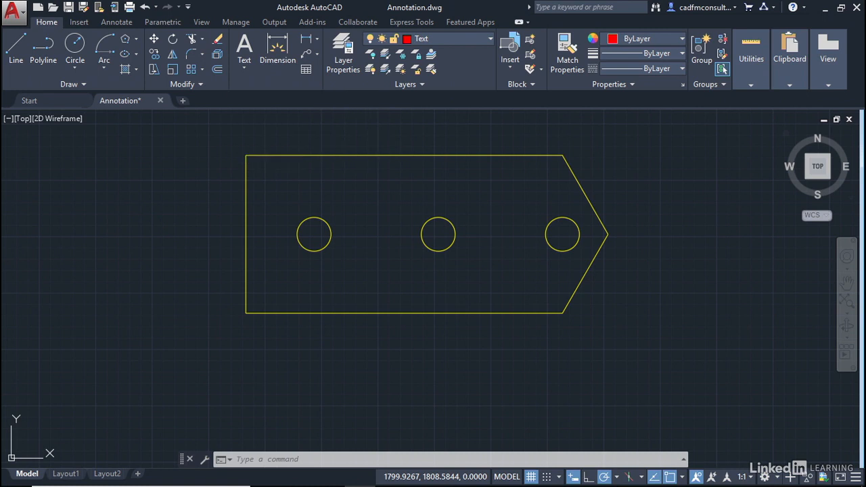
pyautogui.click(243, 69)
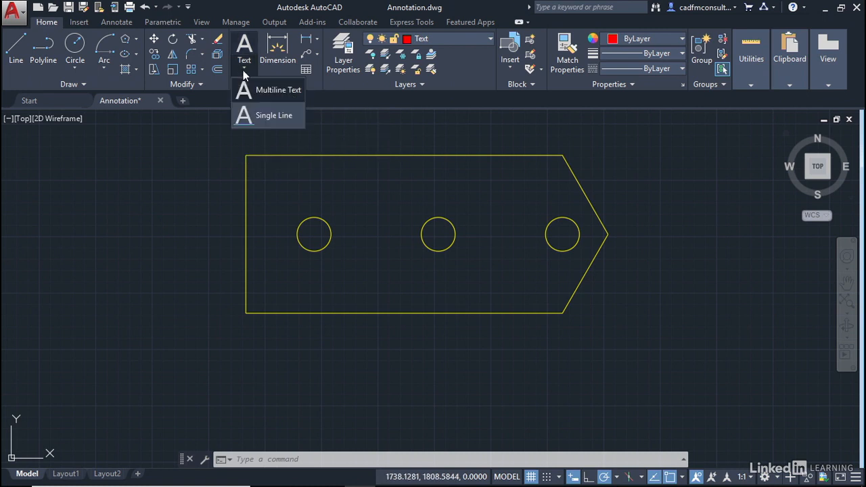
# Start single-line text below the plate with height 50 and rotation 0.
pyautogui.click(261, 121)
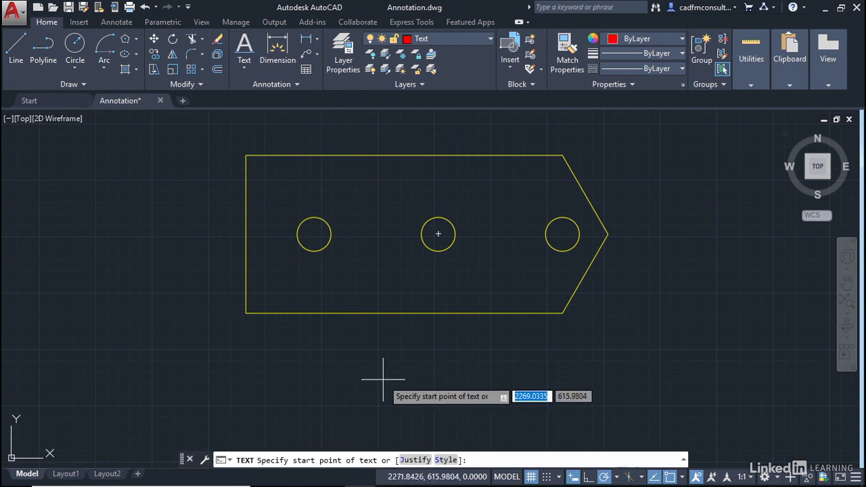
pyautogui.click(350, 364)
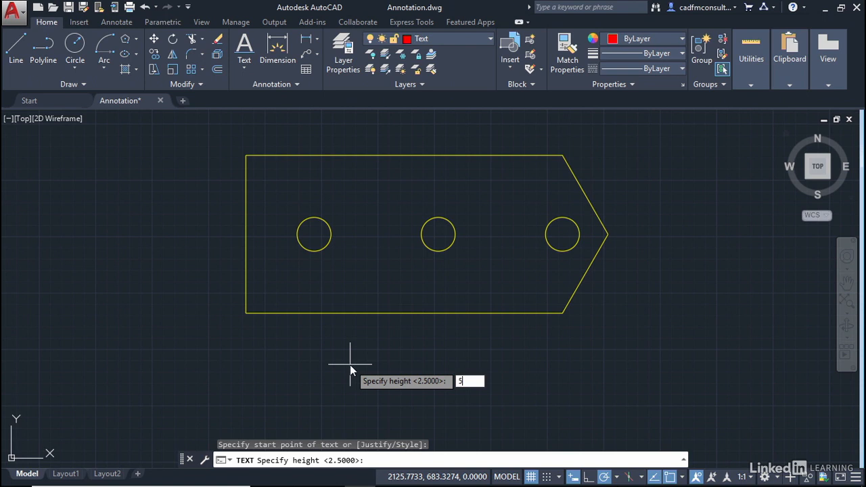
pyautogui.write('50')
pyautogui.press('Return')
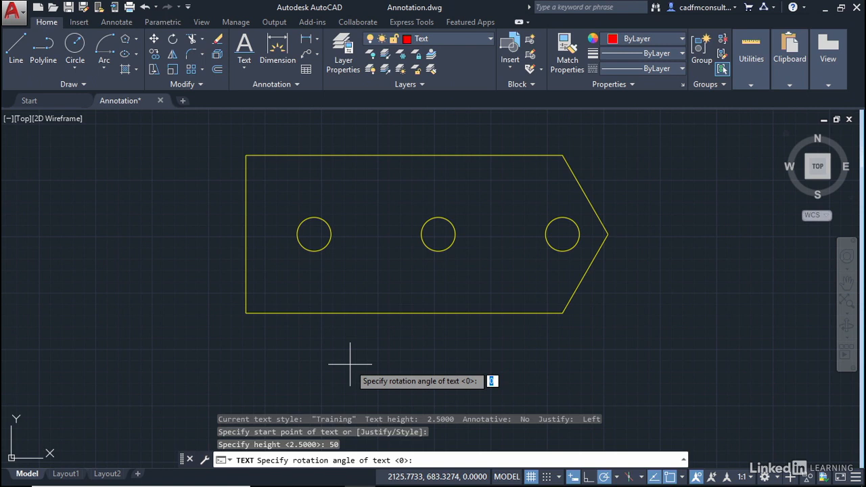
pyautogui.press('Return')
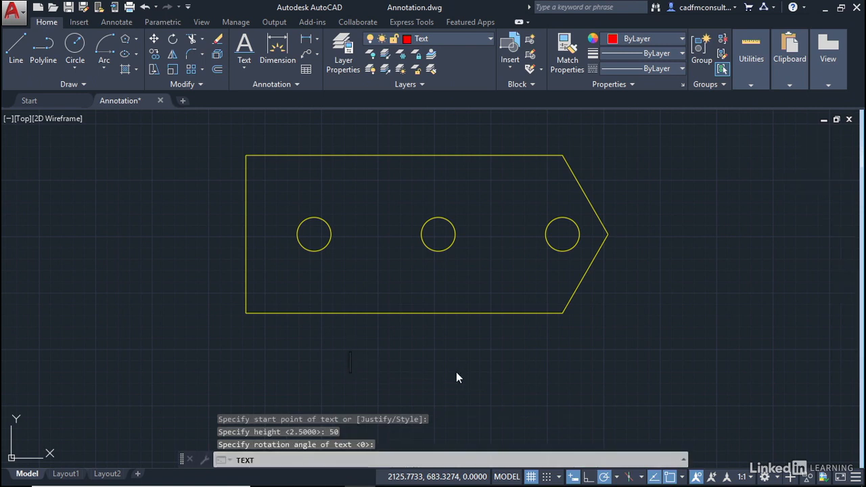
pyautogui.write('B')
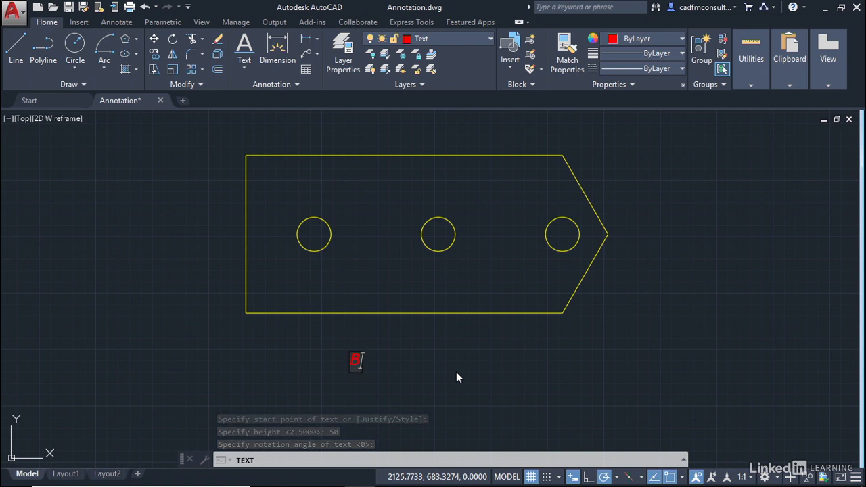
pyautogui.write('oltin')
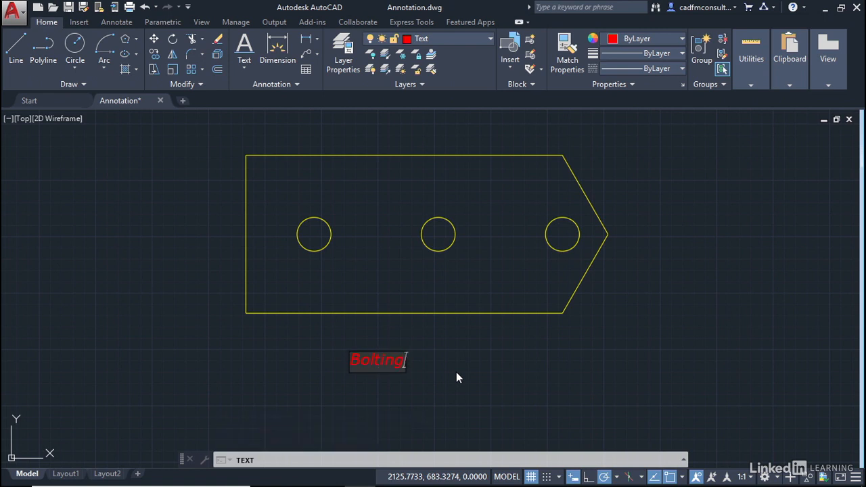
pyautogui.write('g Plate')
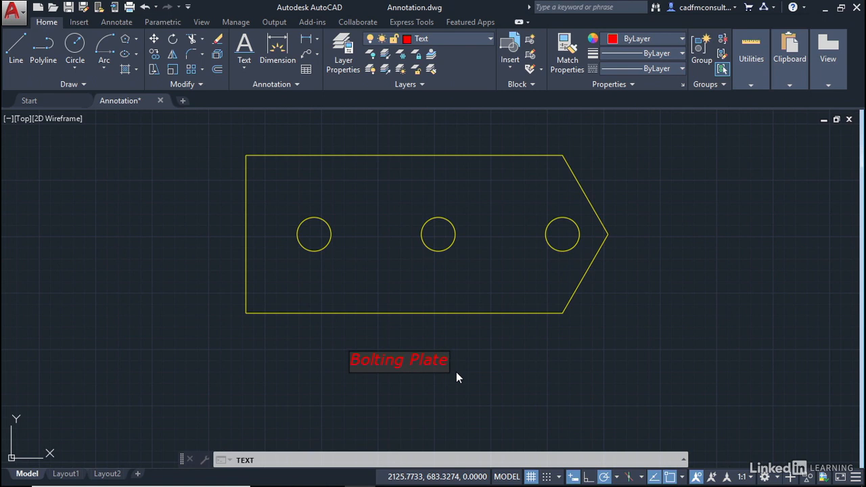
# Enter the title lines 'Bolting Plate' and 'PLAN VIEW' and finish the text command.
pyautogui.press('Return')
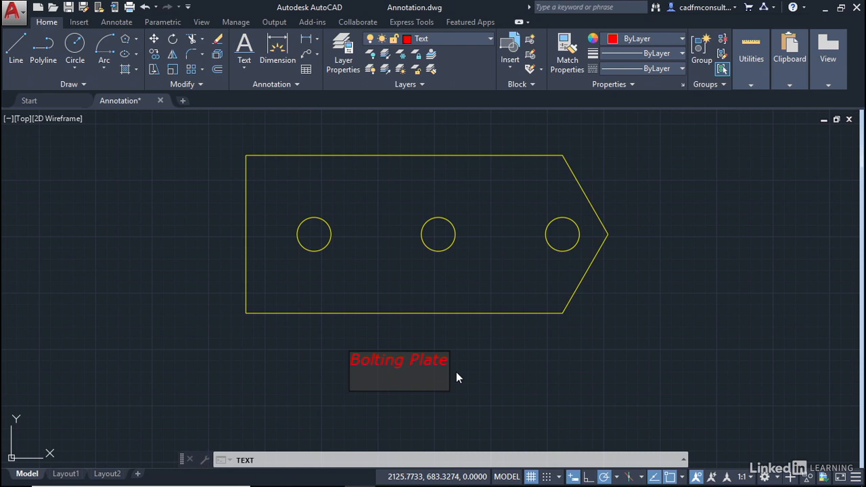
pyautogui.write('PLAN')
pyautogui.write(' VIEW')
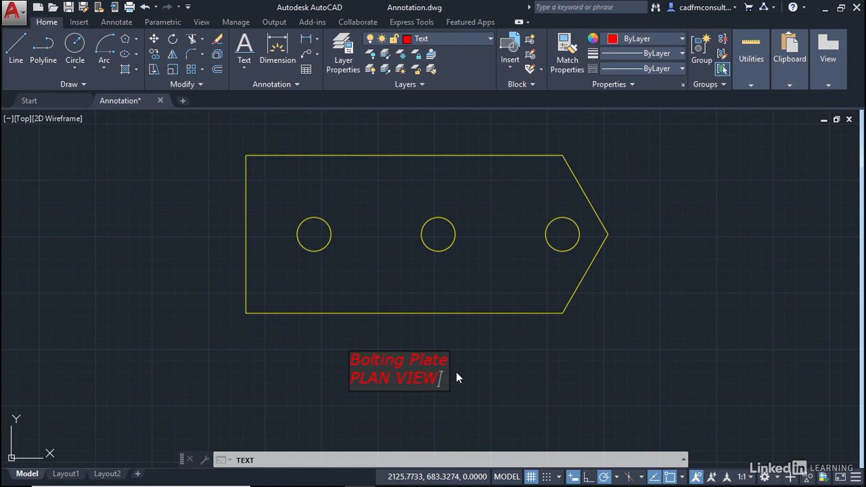
pyautogui.press('Return')
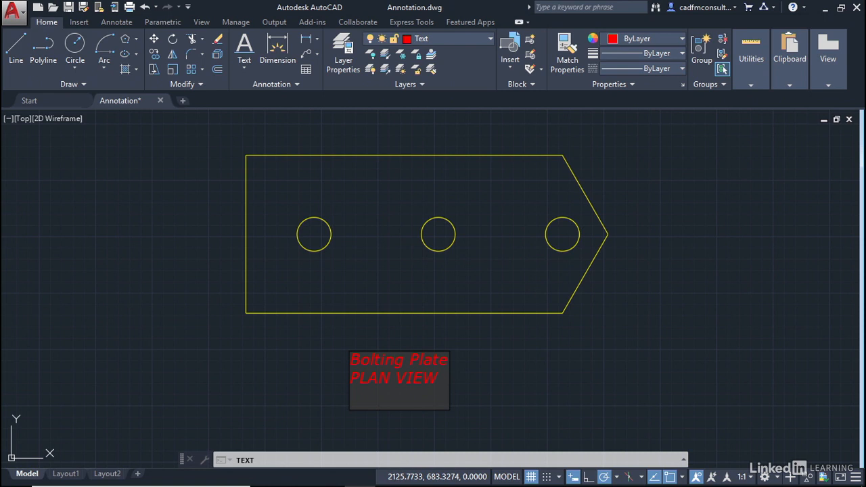
pyautogui.press('Return')
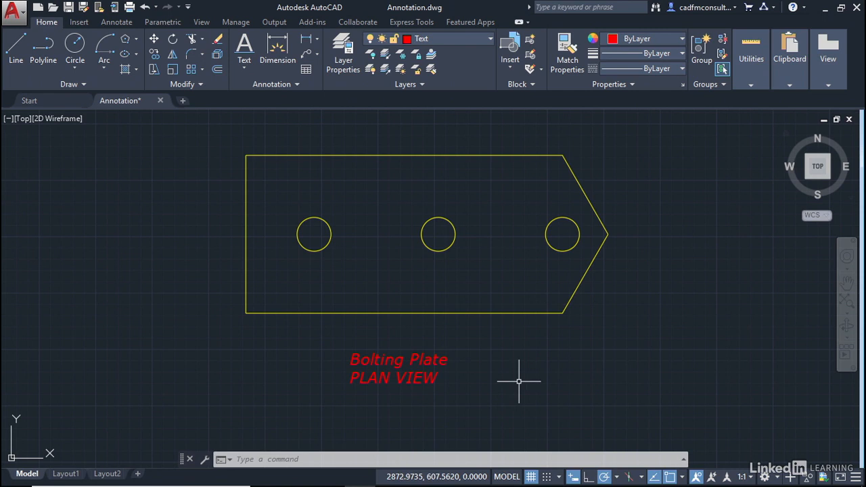
pyautogui.click(432, 360)
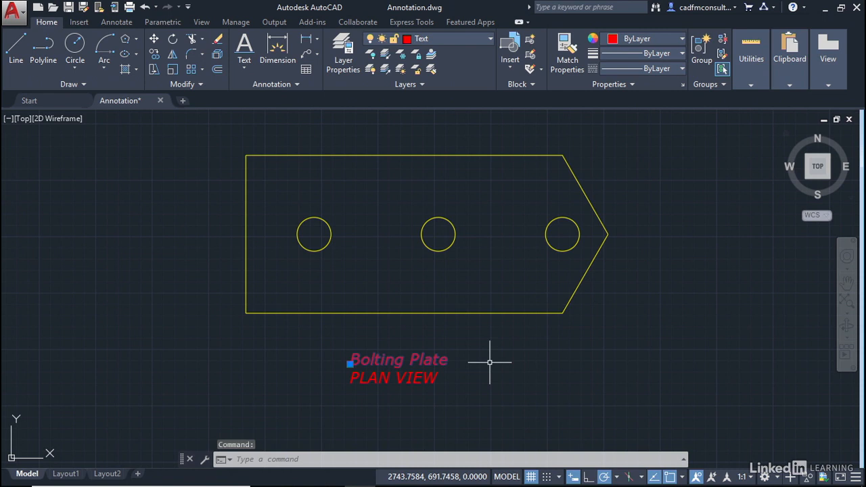
pyautogui.press('Return')
pyautogui.doubleClick(420, 363)
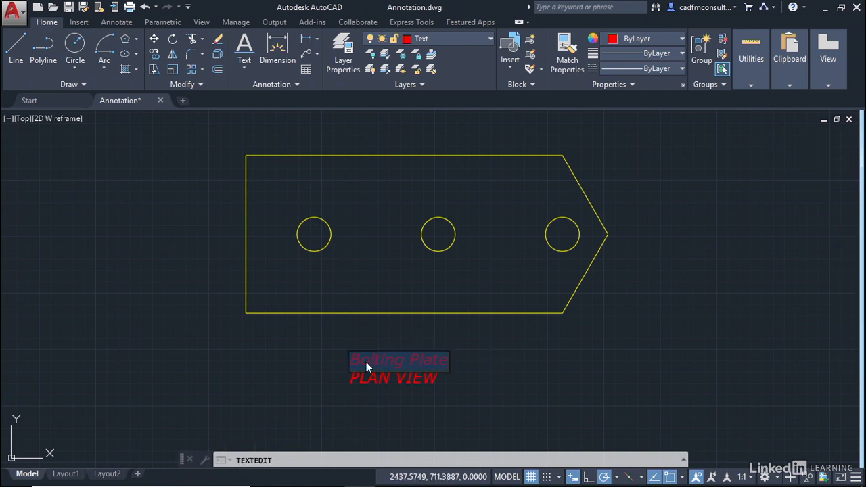
pyautogui.click(532, 360)
pyautogui.press('Escape')
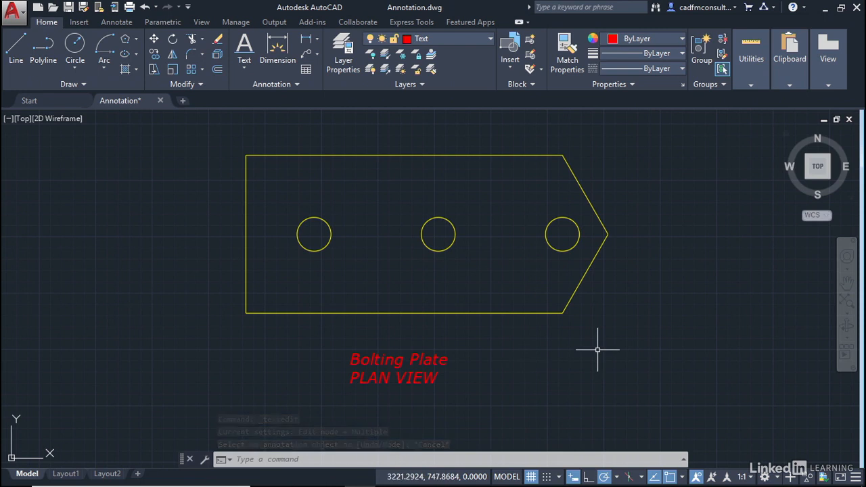
# Shift the drawing left and expand the annotation style settings.
pyautogui.moveTo(596, 349); pyautogui.dragTo(406, 354, button='middle')
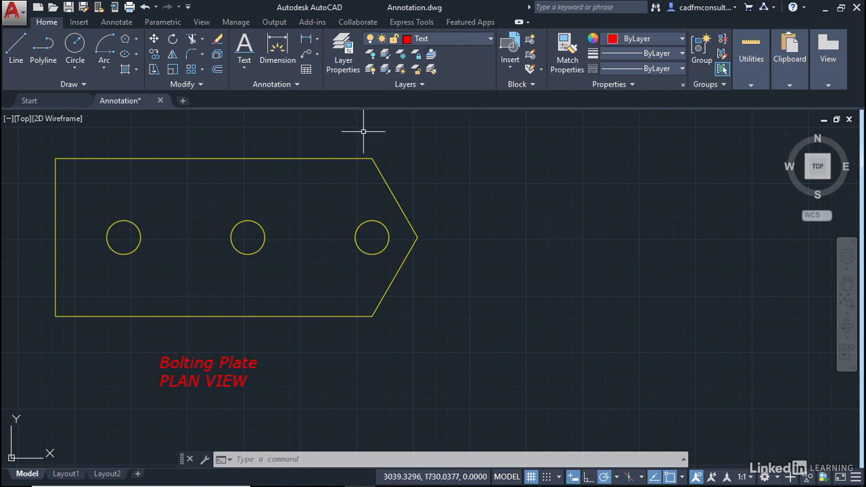
pyautogui.click(297, 84)
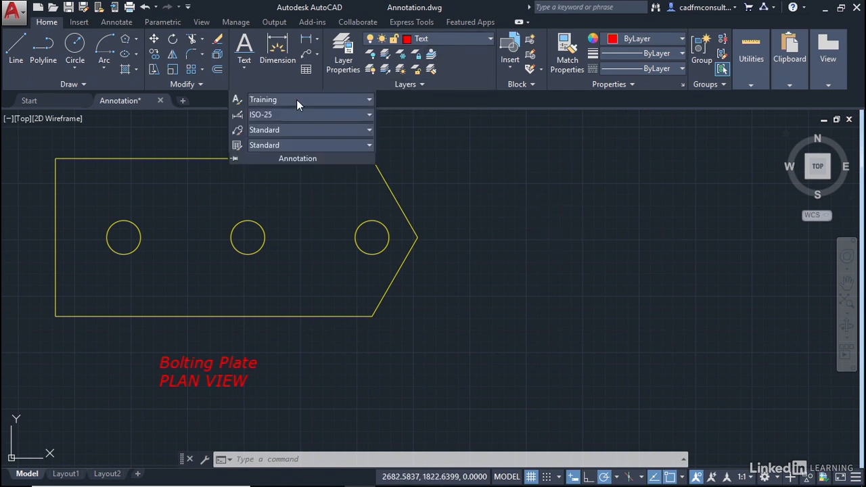
# Start the Multiline Text command from the text choices.
pyautogui.click(245, 70)
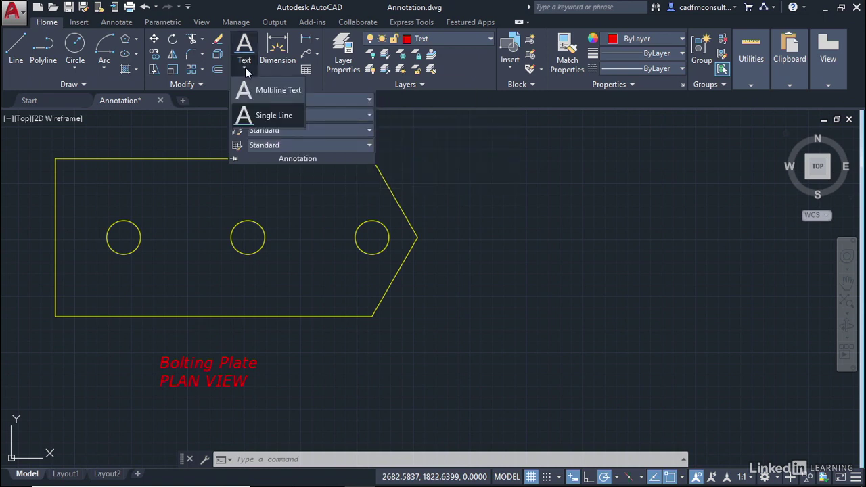
pyautogui.click(262, 90)
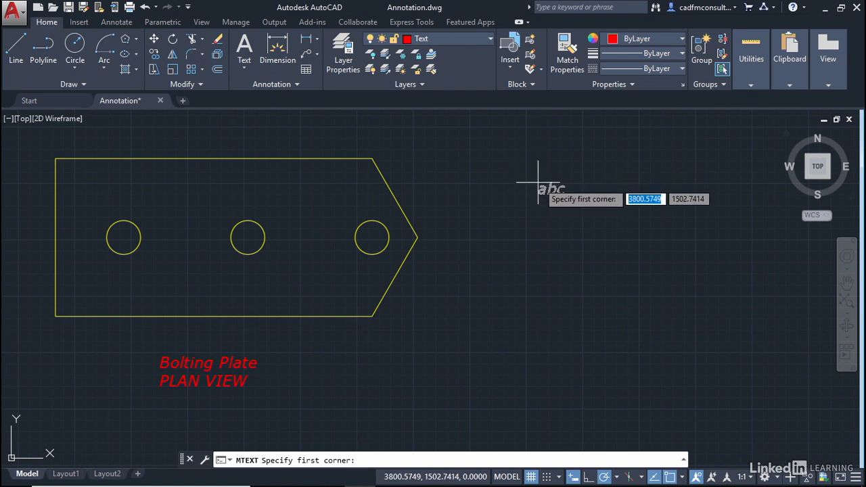
# Define the notes text box right of the plate by two corners, leaving text height at 50.
pyautogui.click(497, 159)
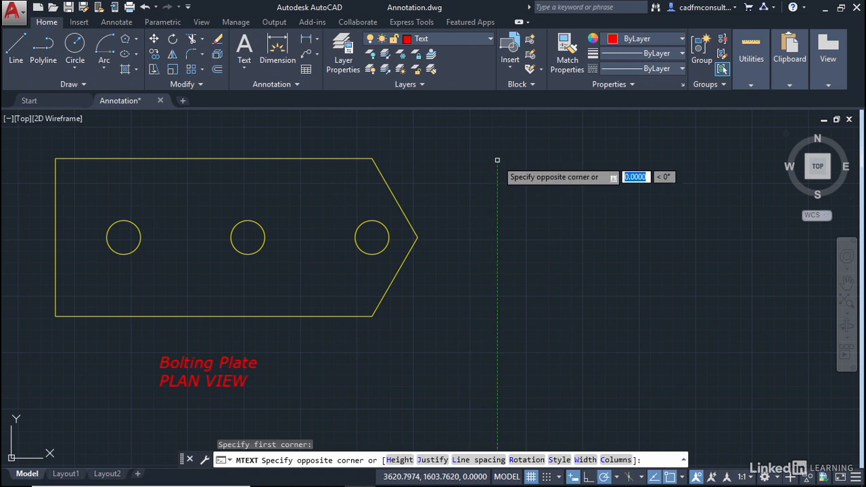
pyautogui.click(705, 258)
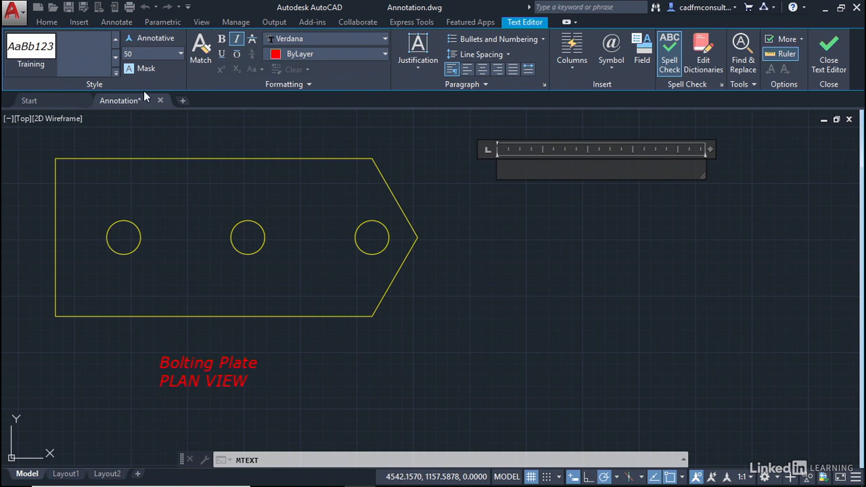
pyautogui.click(138, 52)
pyautogui.write('NOTES')
# Write the heading 'NOTES:' in the text box and begin a new line beneath it.
pyautogui.click(530, 170)
pyautogui.write('NOTE')
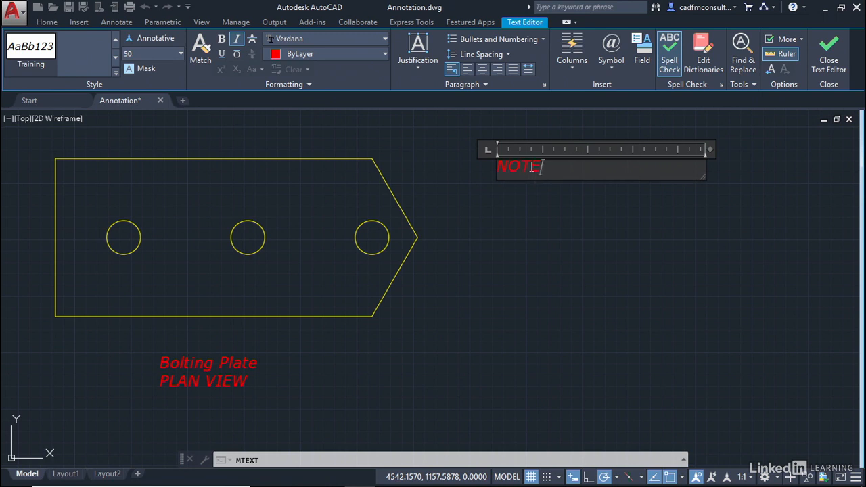
pyautogui.write('S')
pyautogui.write(':')
pyautogui.press('Return')
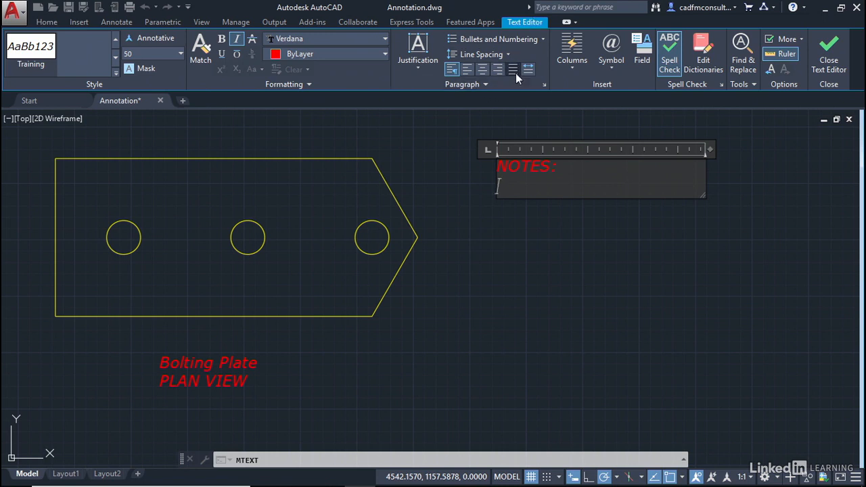
# Add numbered notes 'All dims in mm.' and 'Material: STEEL.' under the heading.
pyautogui.click(540, 39)
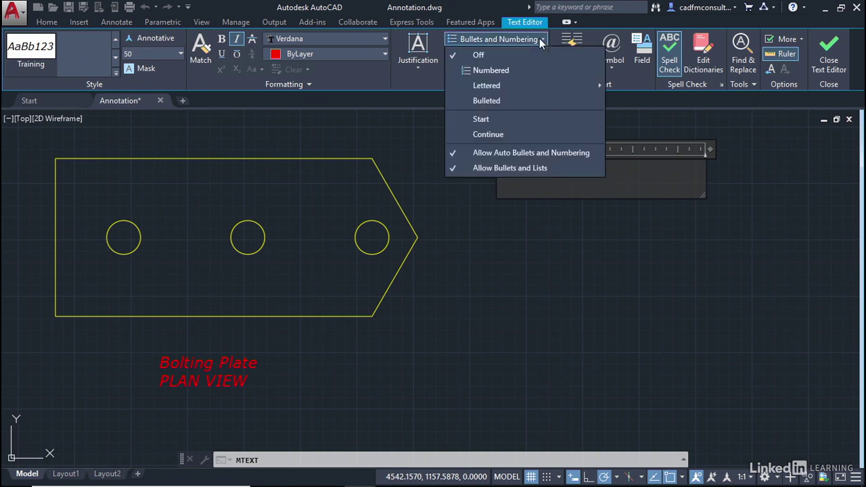
pyautogui.click(490, 71)
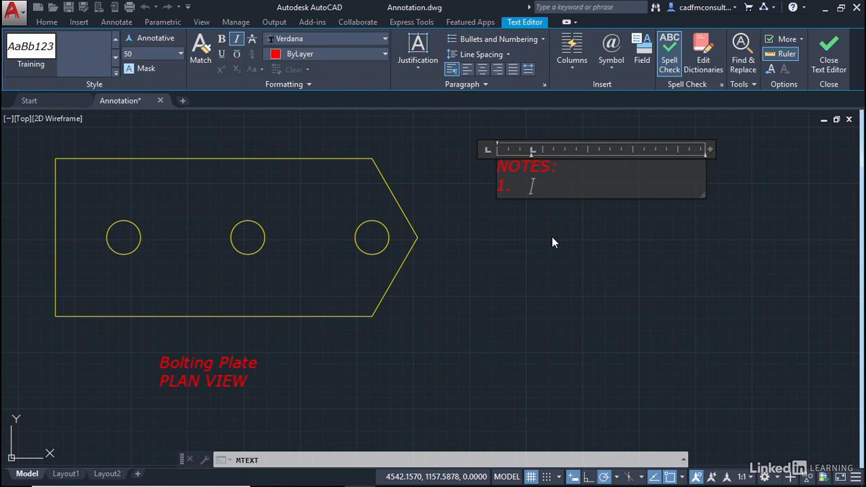
pyautogui.write(' All')
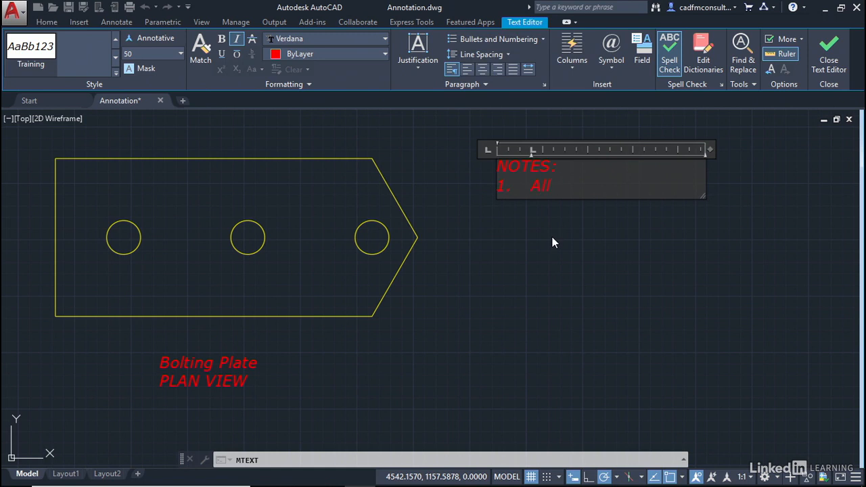
pyautogui.write(' dims in')
pyautogui.write(' mm.')
pyautogui.press('Return')
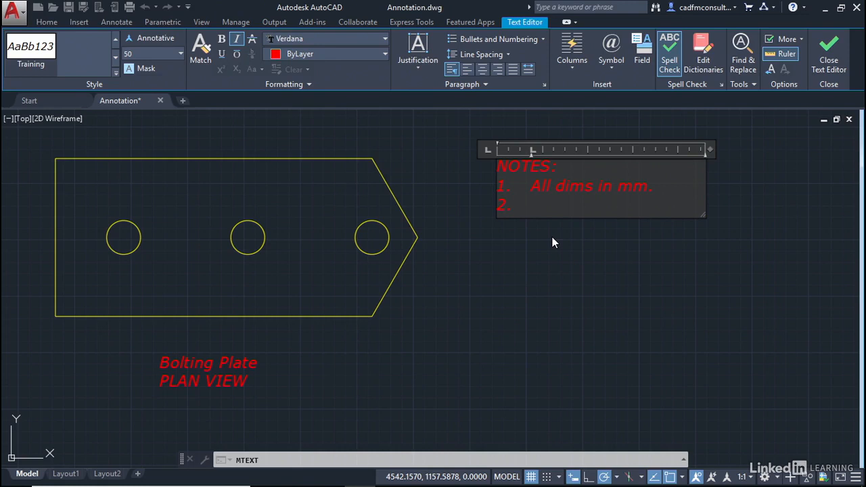
pyautogui.write('Material')
pyautogui.write(': ')
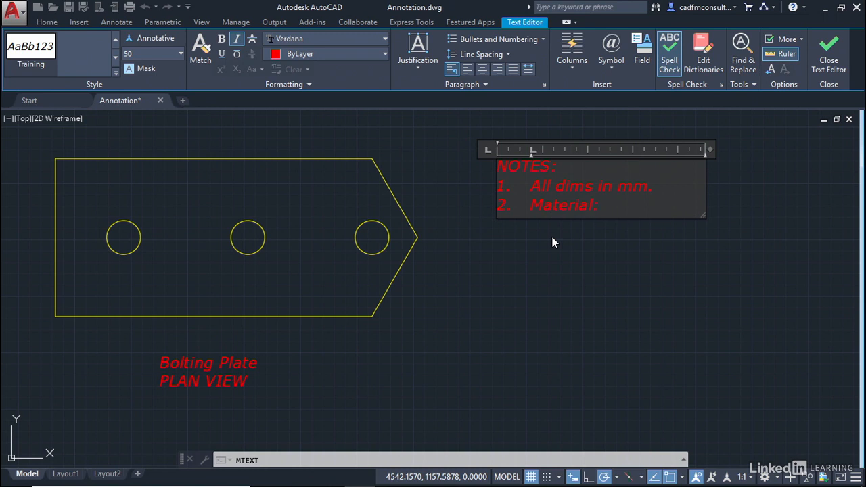
pyautogui.write('STEEL')
pyautogui.write('.')
# Make the NOTES: heading bold and underlined, then commit the notes block.
pyautogui.moveTo(558, 166); pyautogui.dragTo(501, 165)
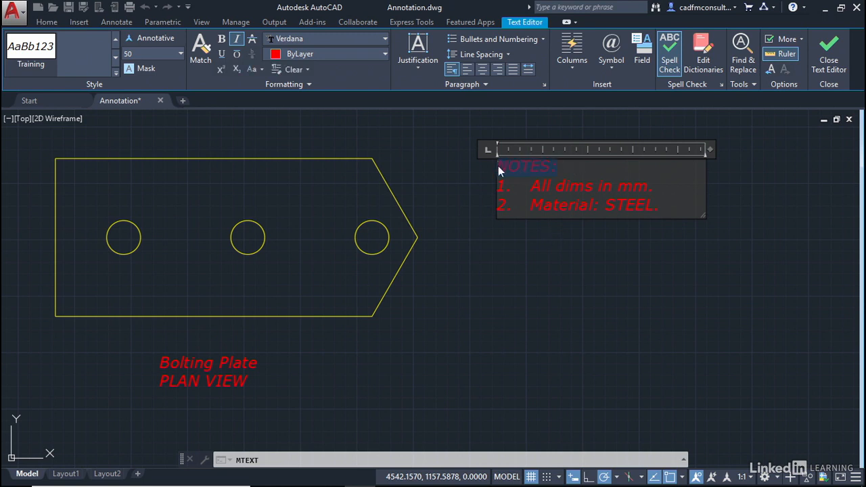
pyautogui.click(222, 39)
pyautogui.click(222, 54)
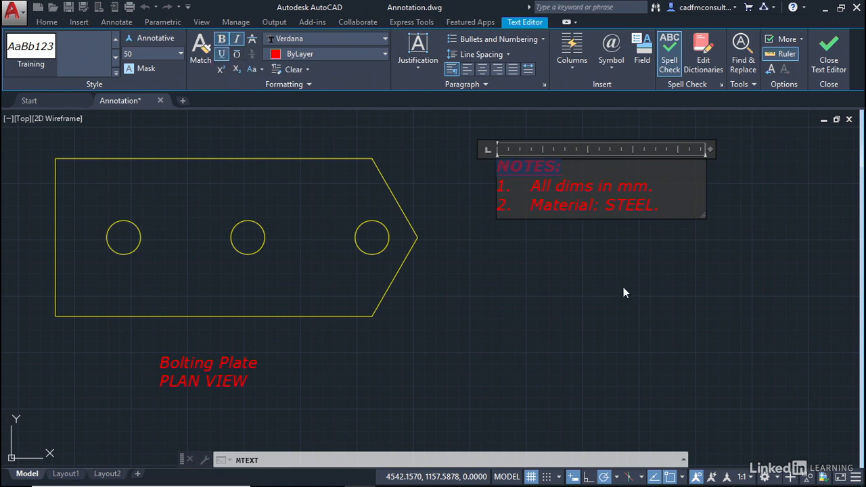
pyautogui.click(580, 283)
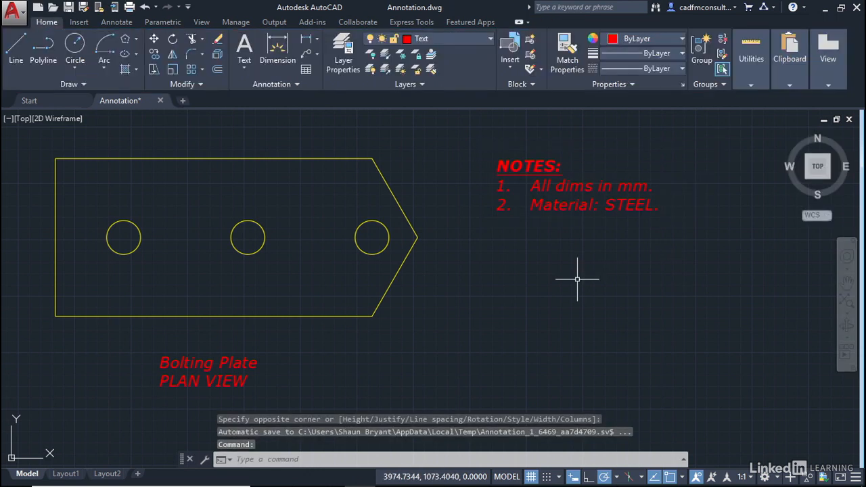
pyautogui.doubleClick(538, 186)
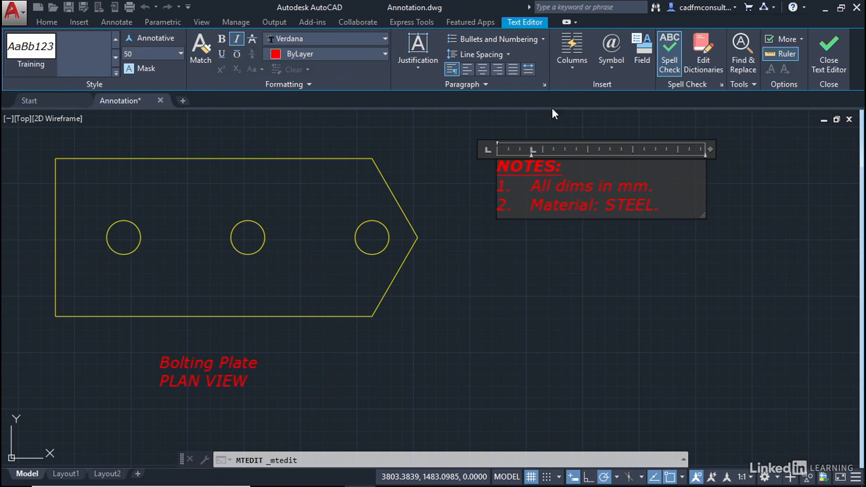
pyautogui.click(574, 255)
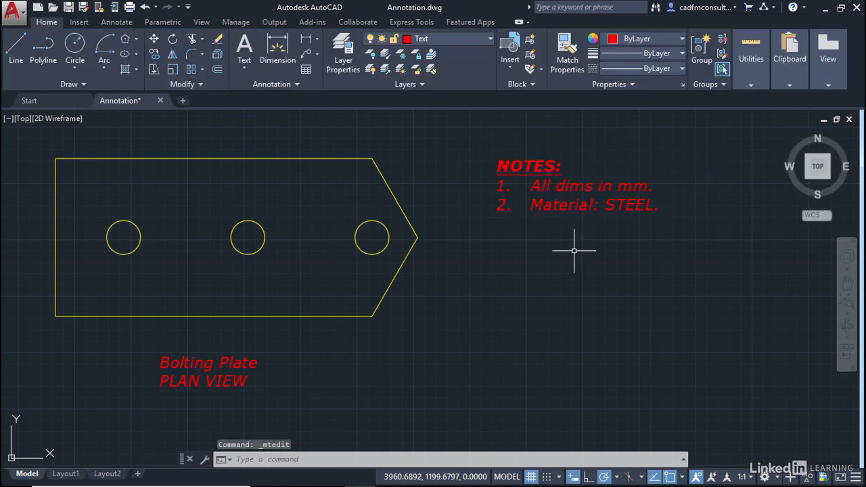